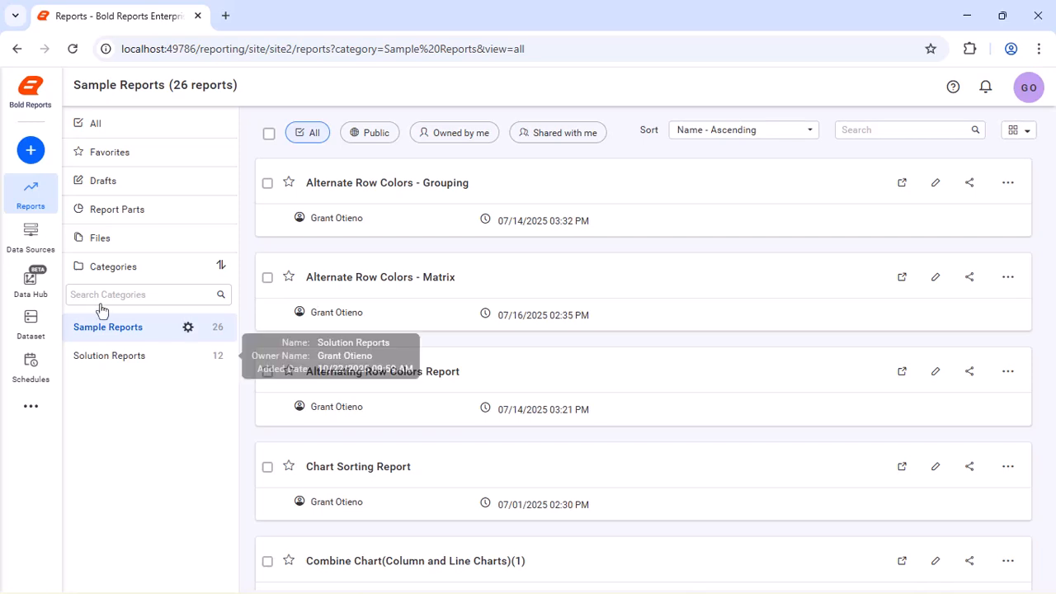
# Create a new report named "Shape Report Item" and open it for design.
pyautogui.click(31, 149)
pyautogui.click(33, 148)
pyautogui.write('Shape Report Item')
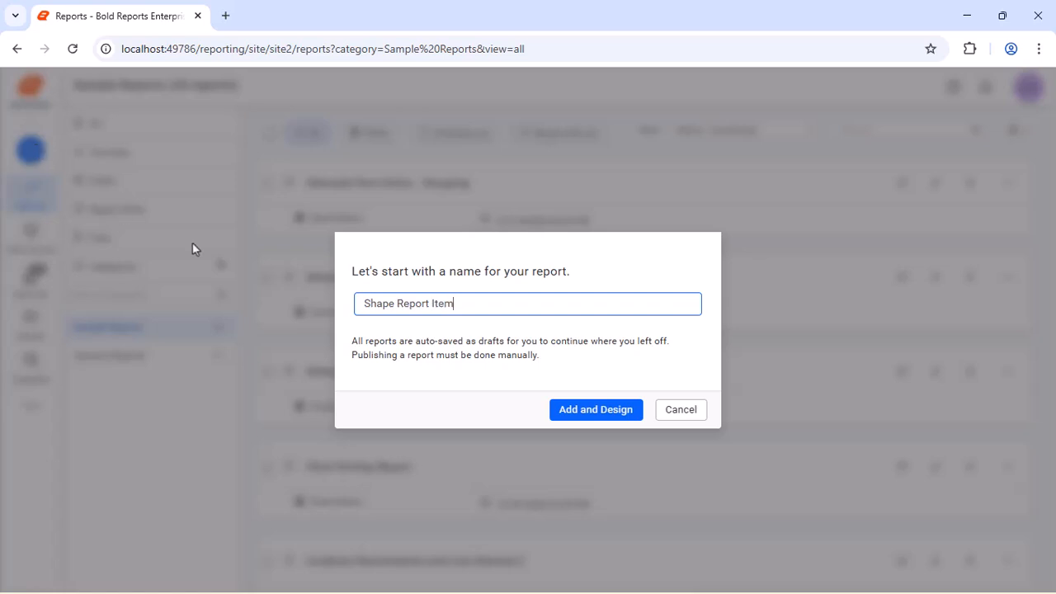
pyautogui.click(585, 410)
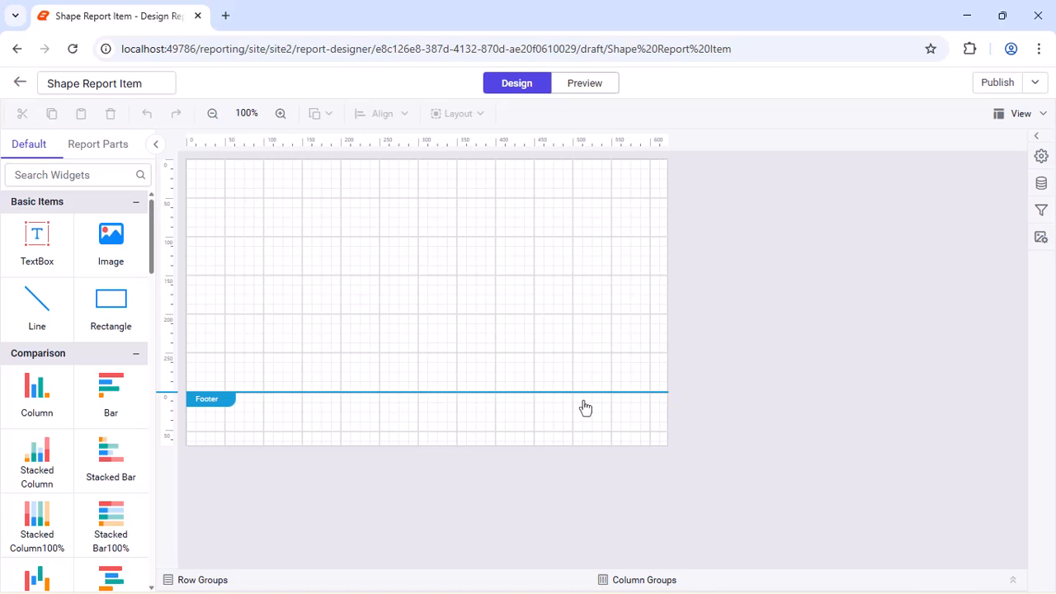
# Enable the report header and place a rectangle item in it, resized to span the full page width.
pyautogui.click(1000, 114)
pyautogui.click(980, 142)
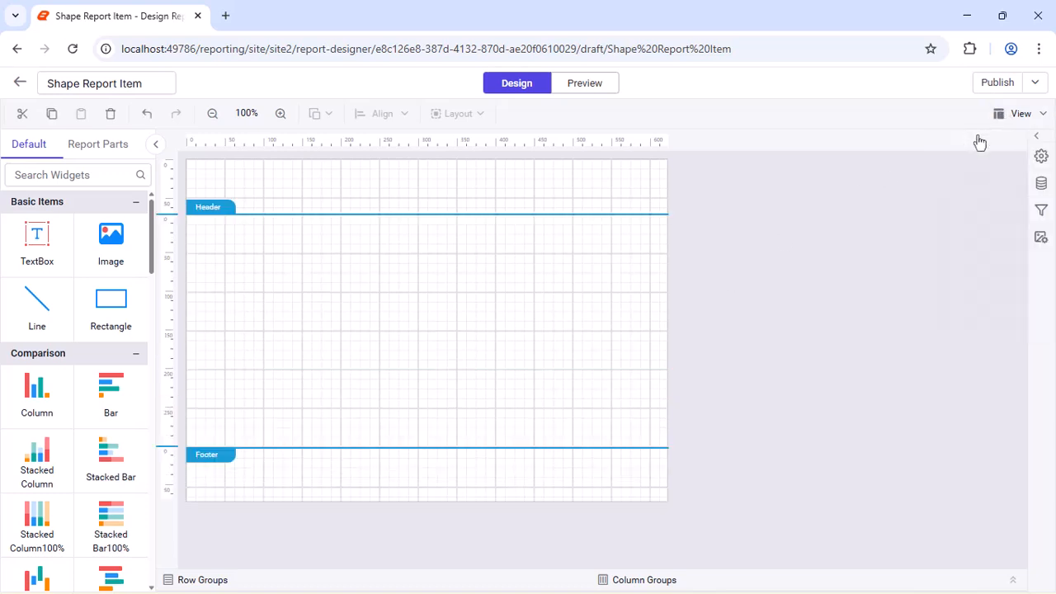
pyautogui.moveTo(110, 301); pyautogui.dragTo(190, 168)
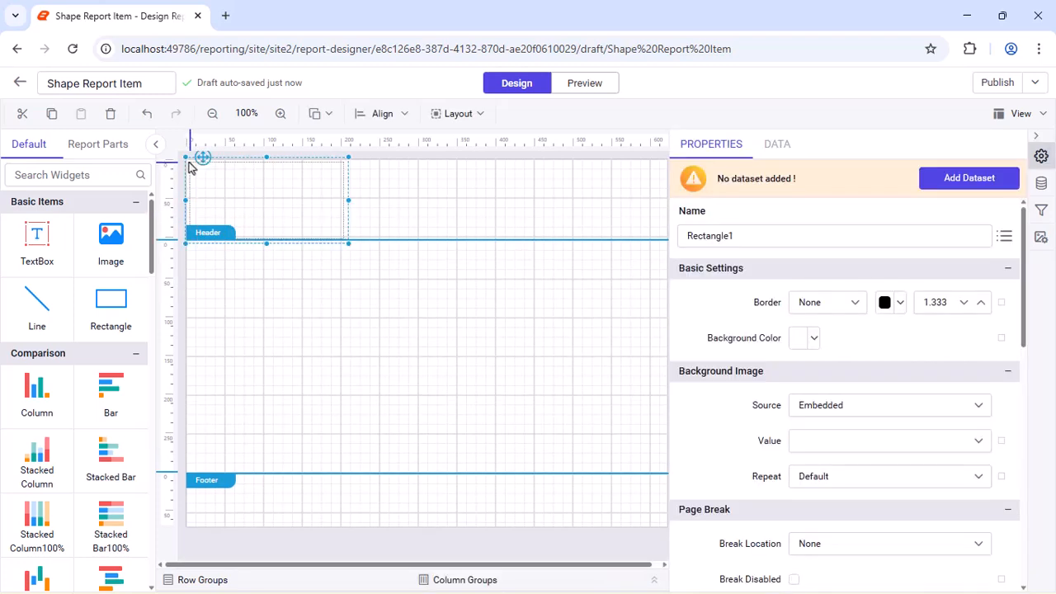
pyautogui.moveTo(349, 244); pyautogui.dragTo(633, 213)
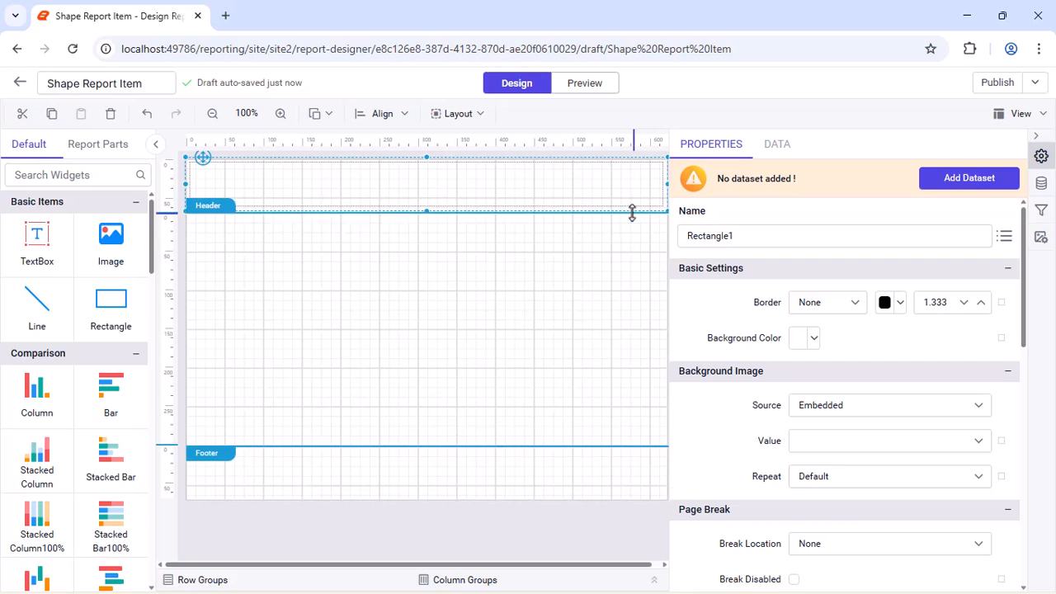
# Set the header rectangle's background color to hex #555b63.
pyautogui.click(814, 338)
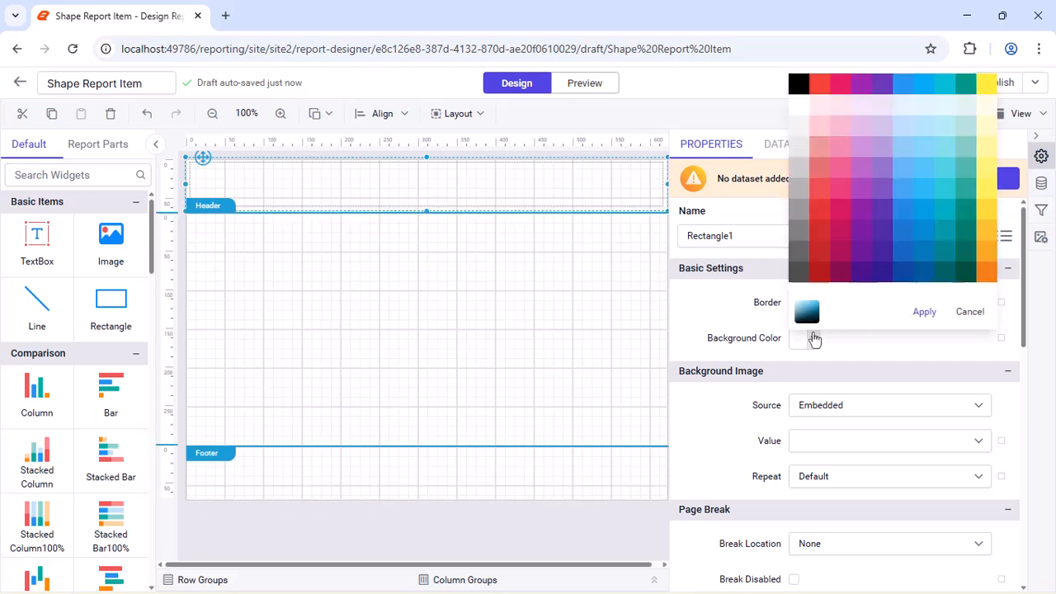
pyautogui.click(808, 312)
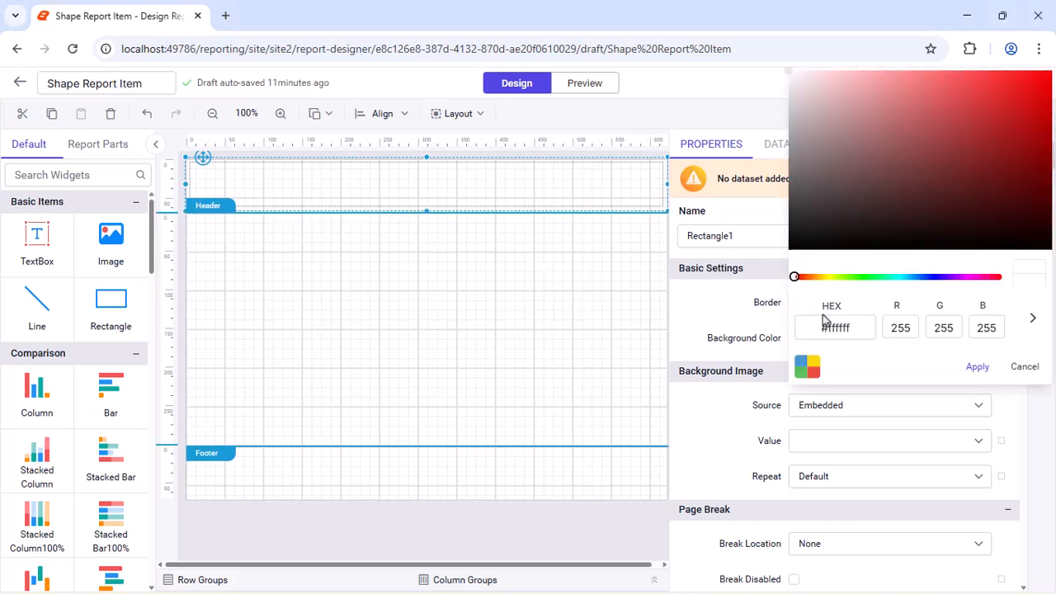
pyautogui.moveTo(813, 326); pyautogui.dragTo(863, 326)
pyautogui.write('#555b63')
pyautogui.click(979, 366)
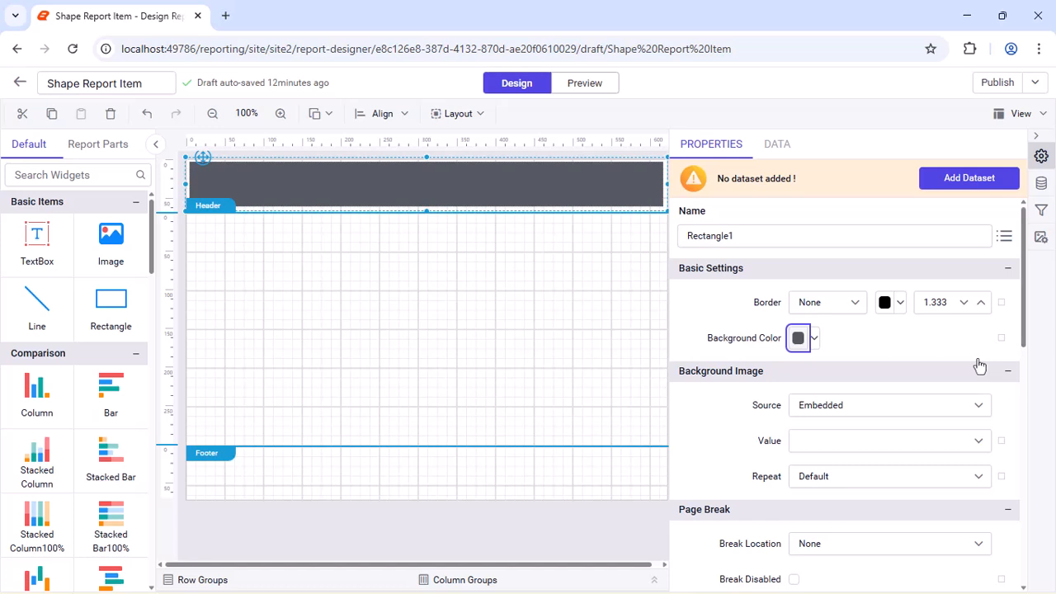
# Add a text box inside the header rectangle, widen it and enter the title "Shape Report Item".
pyautogui.moveTo(37, 240); pyautogui.dragTo(227, 191)
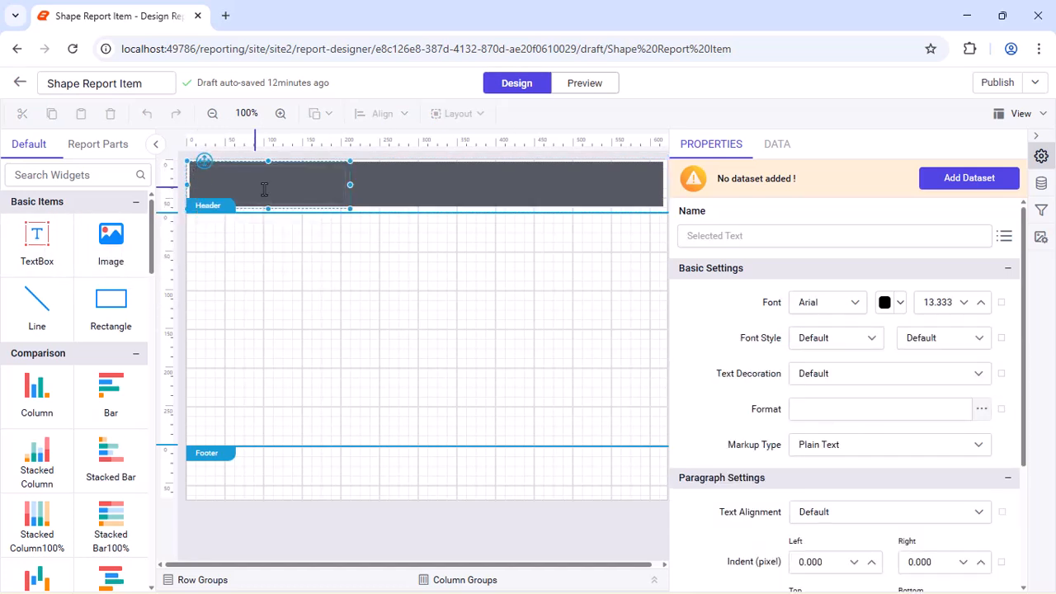
pyautogui.moveTo(350, 208); pyautogui.dragTo(396, 200)
pyautogui.doubleClick(372, 182)
pyautogui.write('Shape Re')
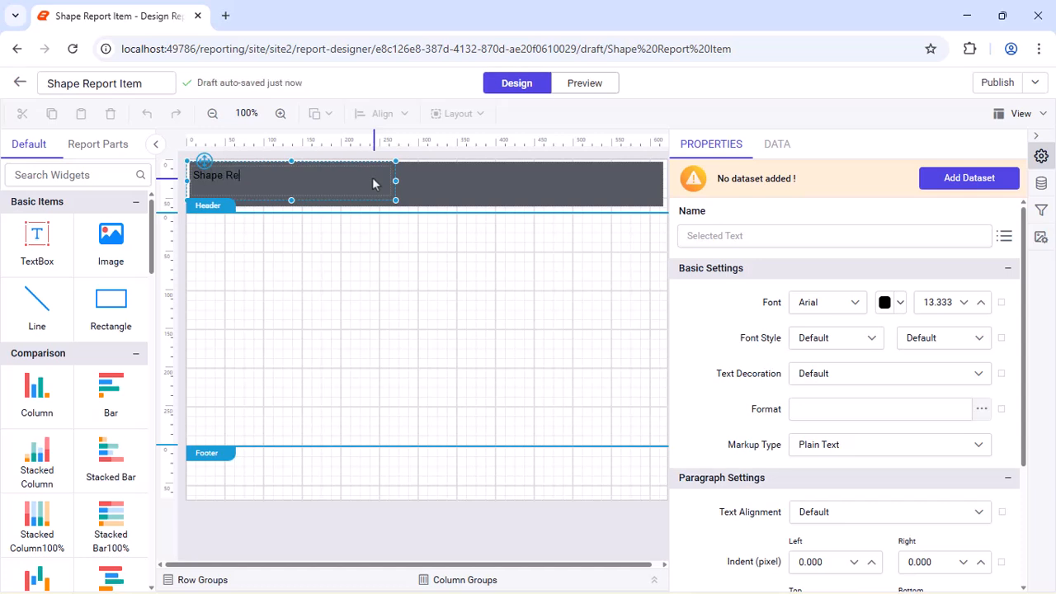
pyautogui.write('port Item')
pyautogui.press('Escape')
# Set the title text's font to Segoe UI and its color to white.
pyautogui.click(853, 302)
pyautogui.write('Seg')
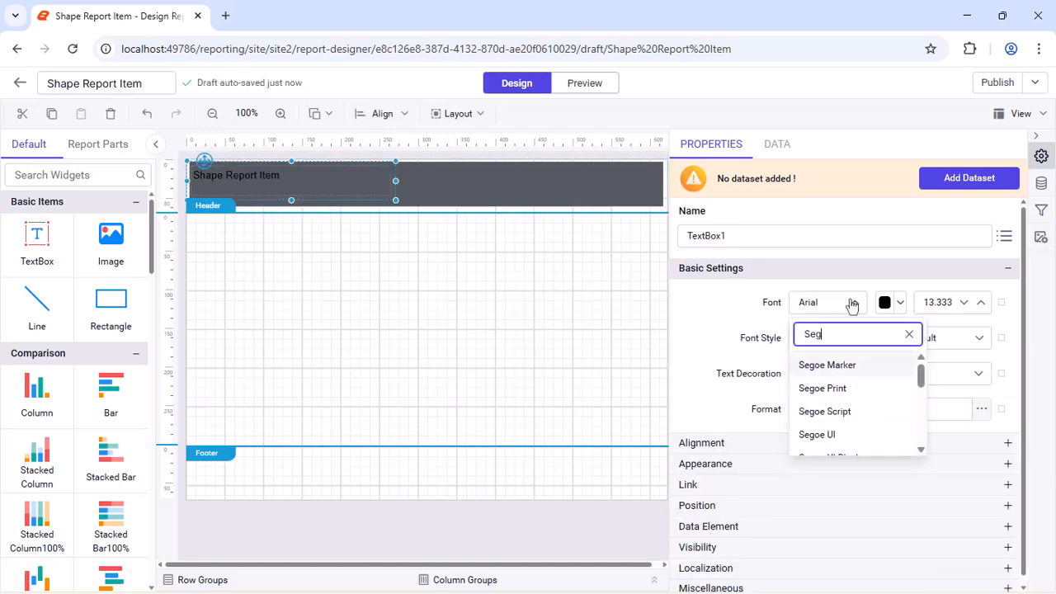
pyautogui.click(844, 435)
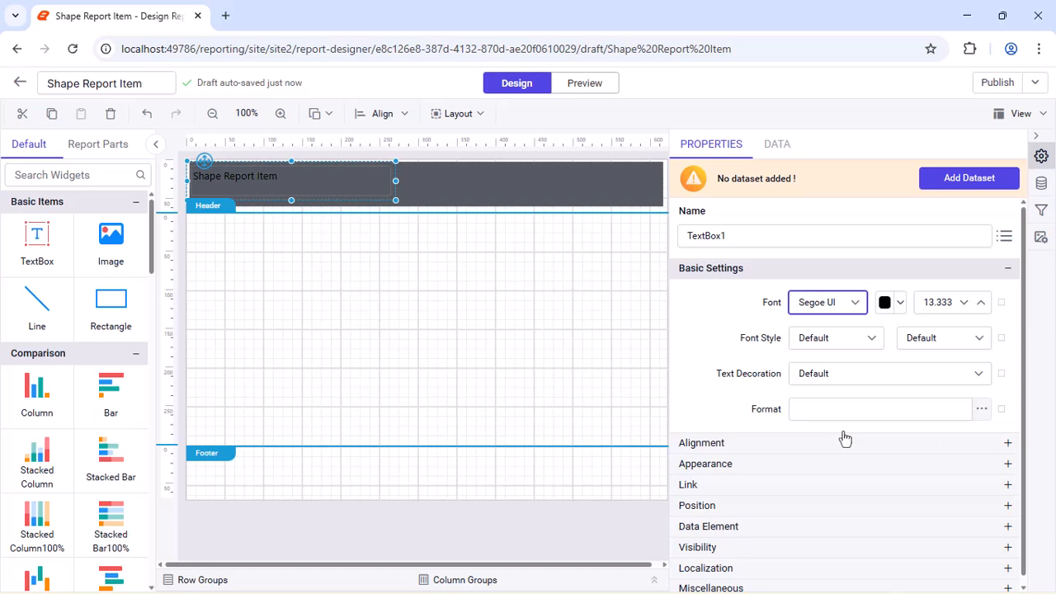
pyautogui.click(885, 302)
pyautogui.click(858, 354)
pyautogui.click(981, 554)
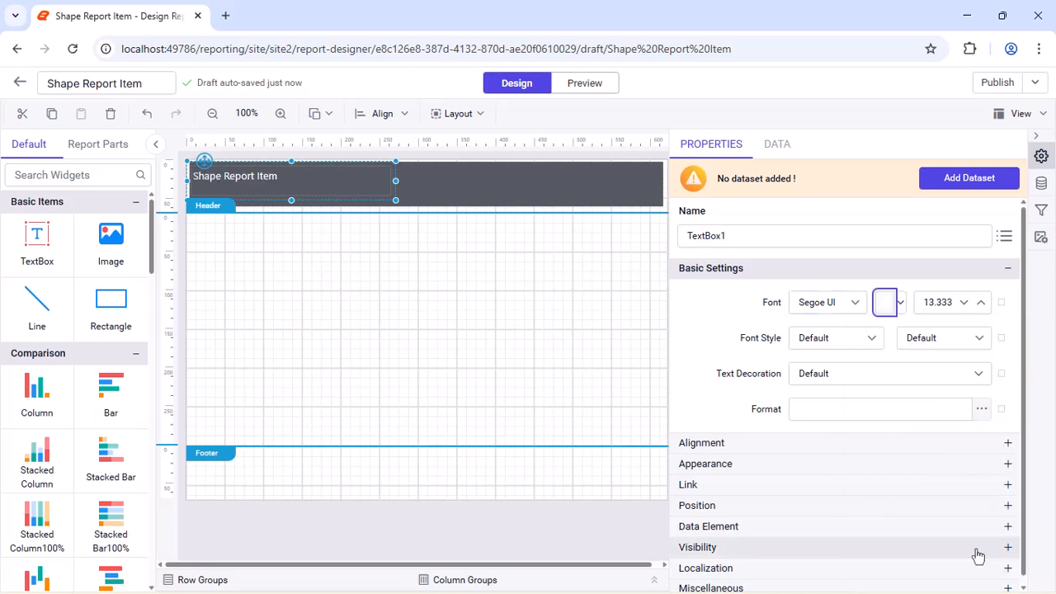
# Set the title text's font size to 18.333 and its weight to Bold.
pyautogui.click(949, 304)
pyautogui.write('18.333')
pyautogui.click(944, 324)
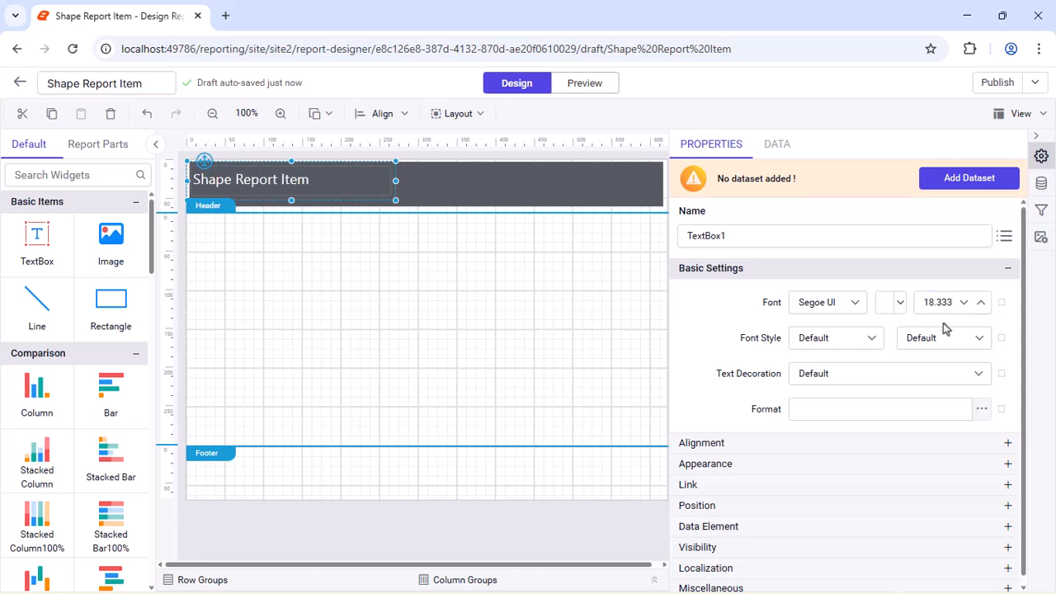
pyautogui.click(944, 331)
pyautogui.scroll(-3, 960, 405)
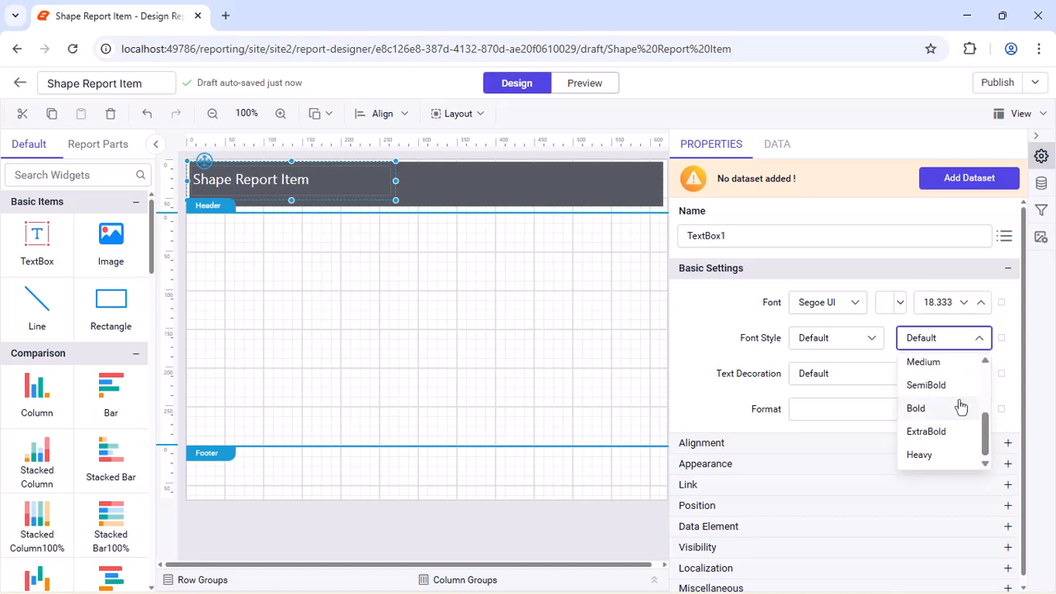
pyautogui.click(960, 405)
# Set the title text box's vertical alignment to Middle.
pyautogui.click(892, 443)
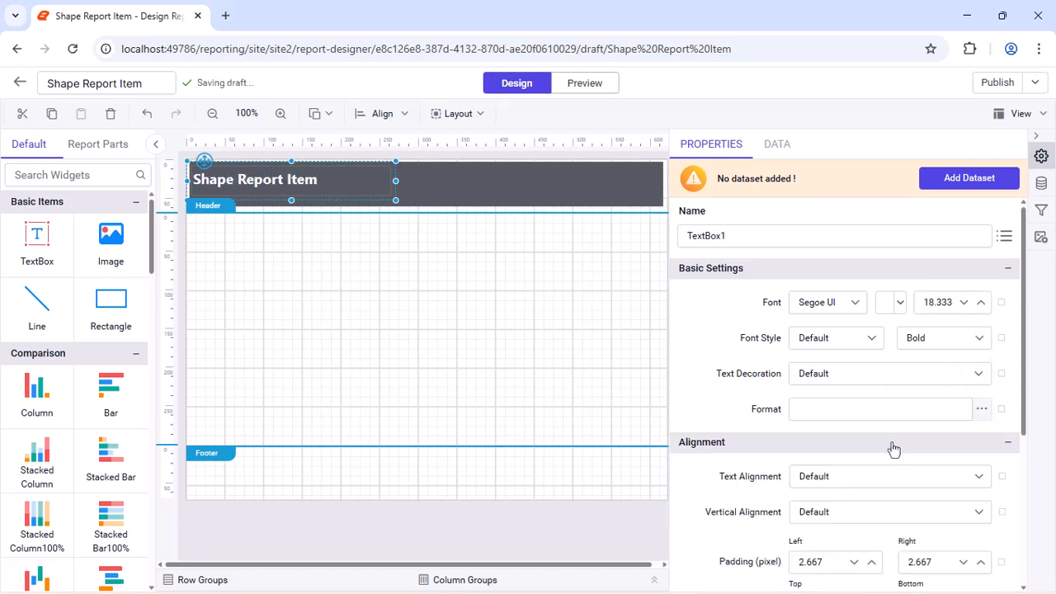
pyautogui.click(891, 511)
pyautogui.click(905, 460)
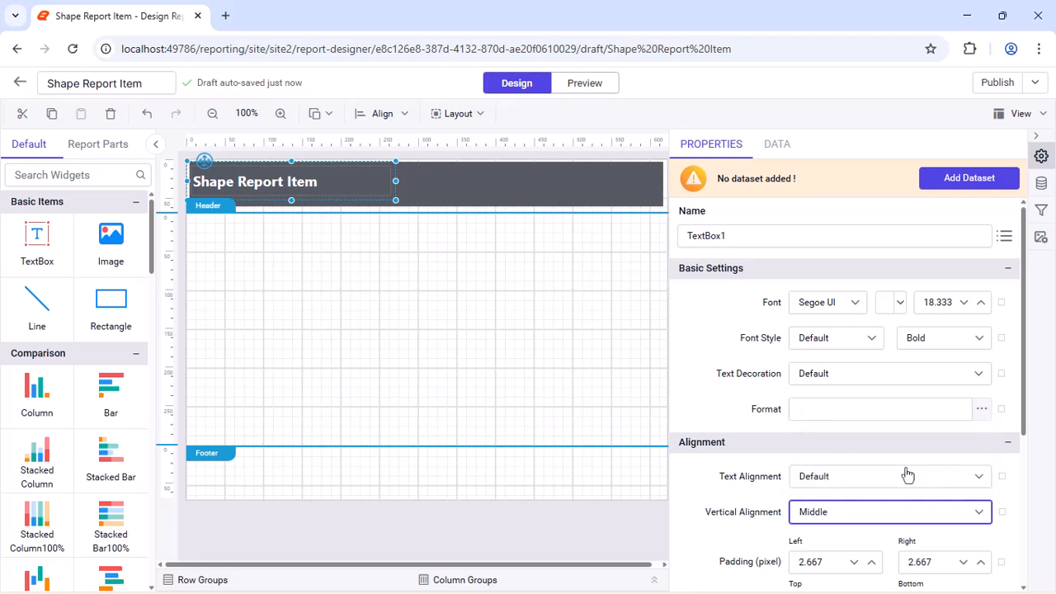
# Reduce the heights of the title text box and the header rectangle to make the header more compact.
pyautogui.moveTo(335, 213); pyautogui.dragTo(287, 163)
pyautogui.click(413, 202)
pyautogui.moveTo(414, 209)
pyautogui.mouseDown()
pyautogui.moveTo(420, 218)
pyautogui.moveTo(419, 202)
pyautogui.mouseUp()
pyautogui.click(223, 184)
pyautogui.moveTo(204, 164); pyautogui.dragTo(205, 161)
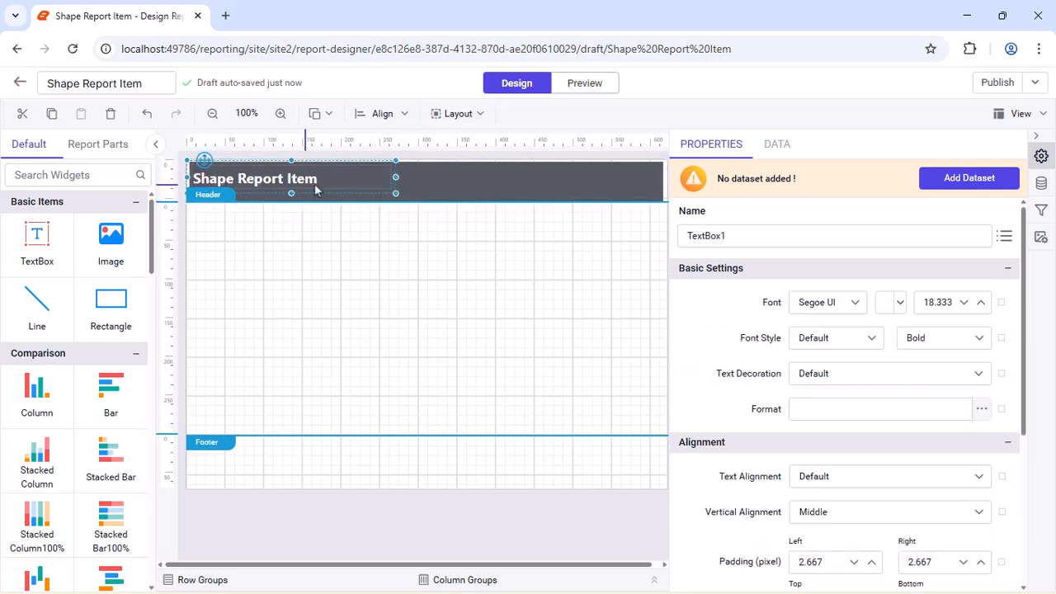
pyautogui.click(367, 197)
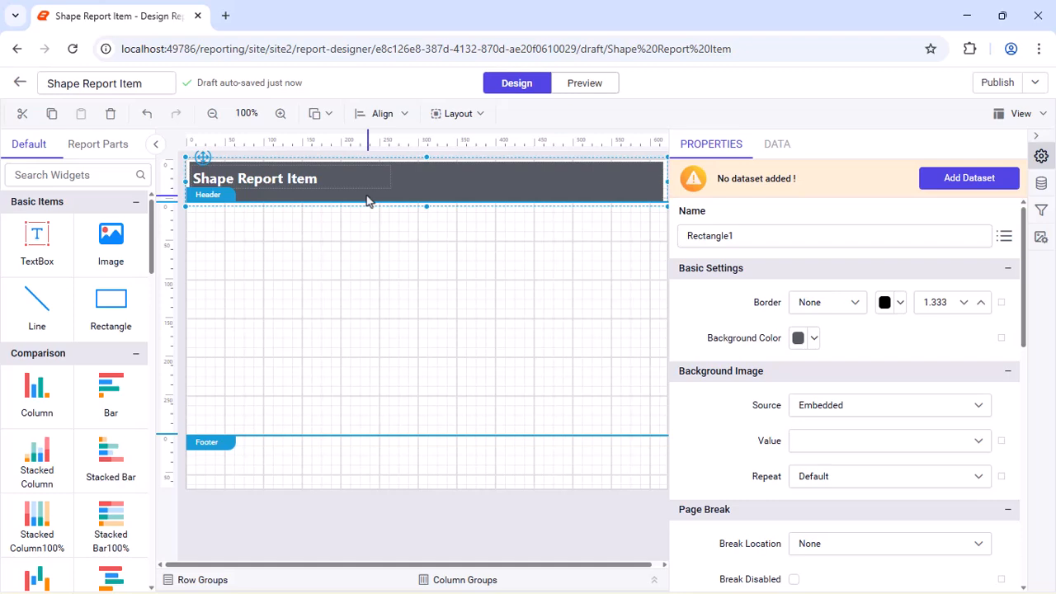
# Add a Shape item to the report body just below the title and change its shape to Rectangle.
pyautogui.scroll(-10, 74, 372)
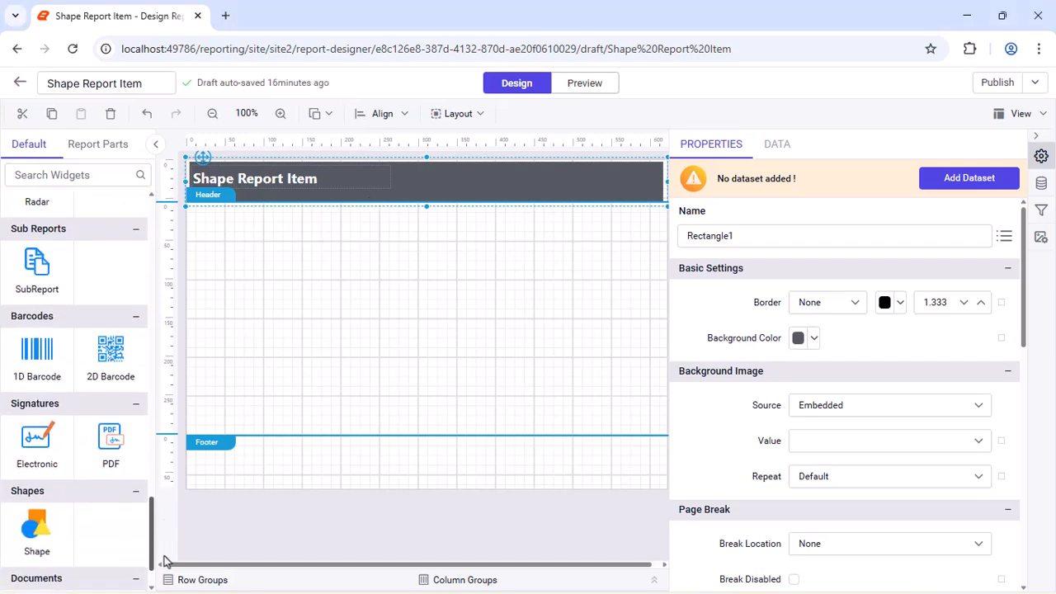
pyautogui.moveTo(36, 524); pyautogui.dragTo(210, 208)
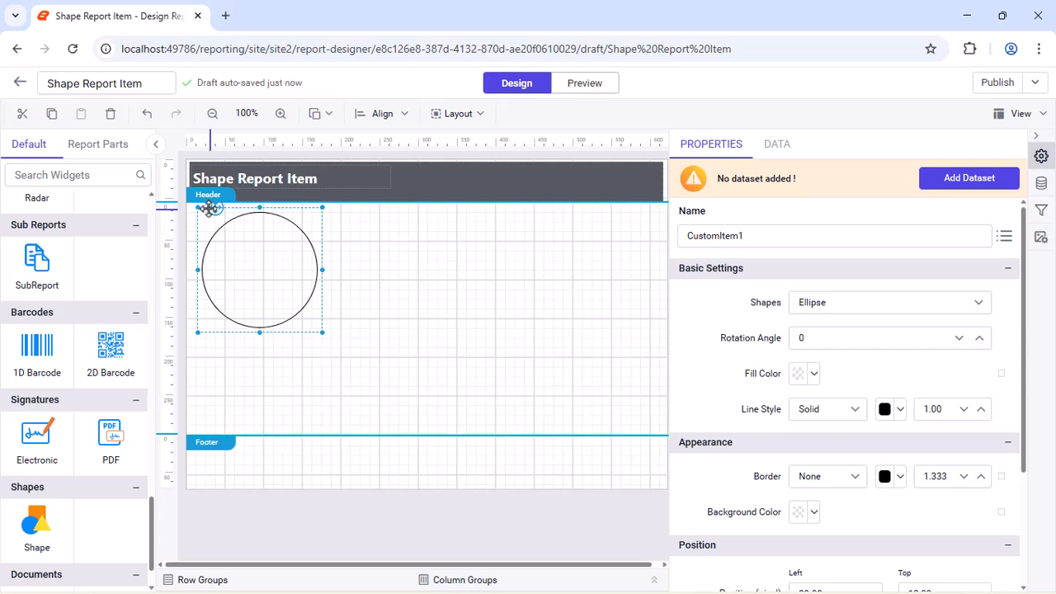
pyautogui.click(975, 309)
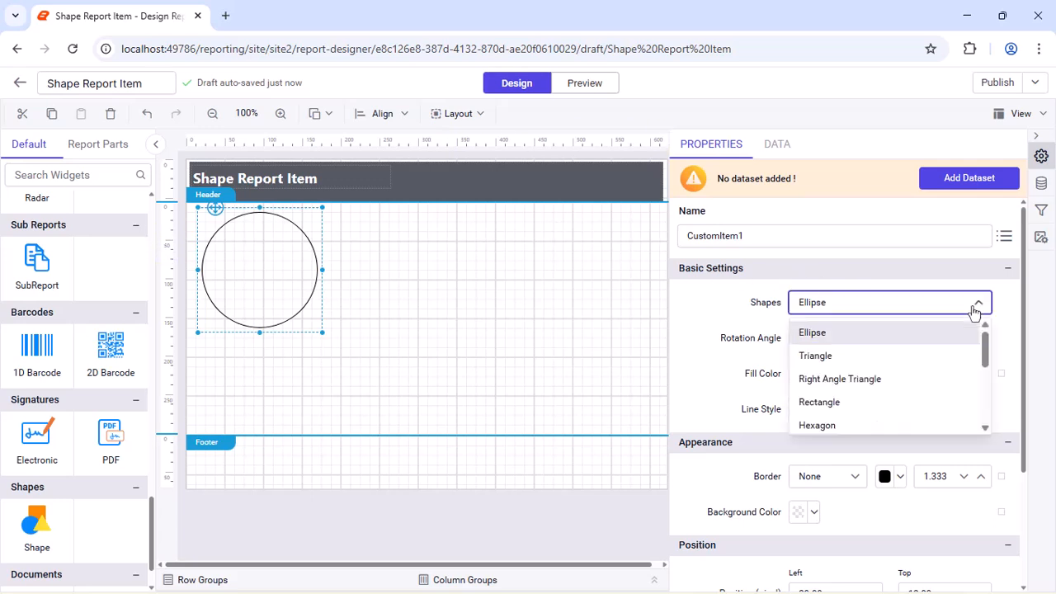
pyautogui.click(842, 402)
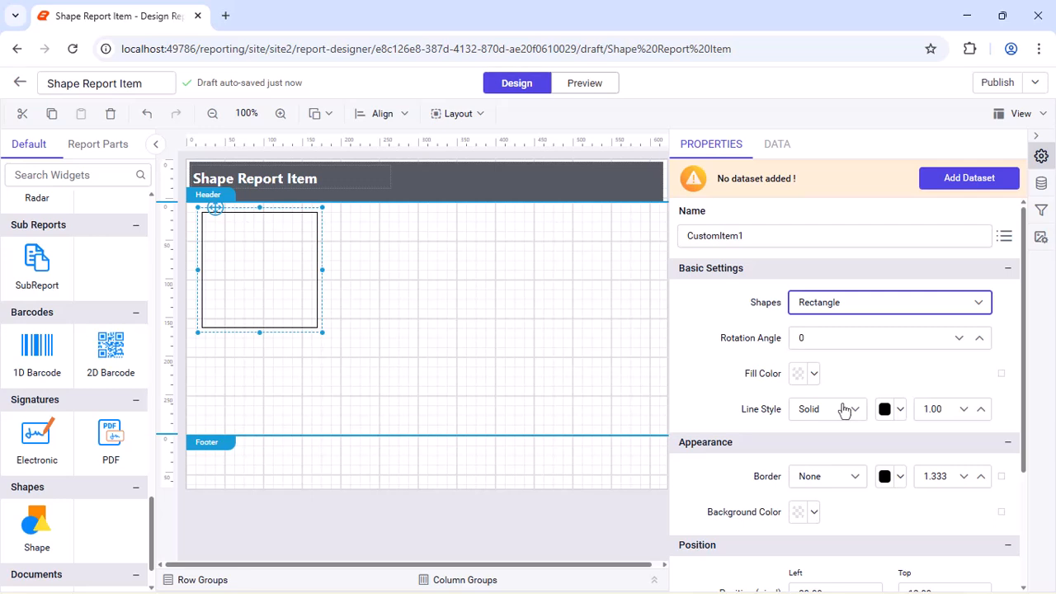
# Set the rectangle shape's rotation angle to 50.
pyautogui.click(917, 340)
pyautogui.write('50')
pyautogui.click(919, 370)
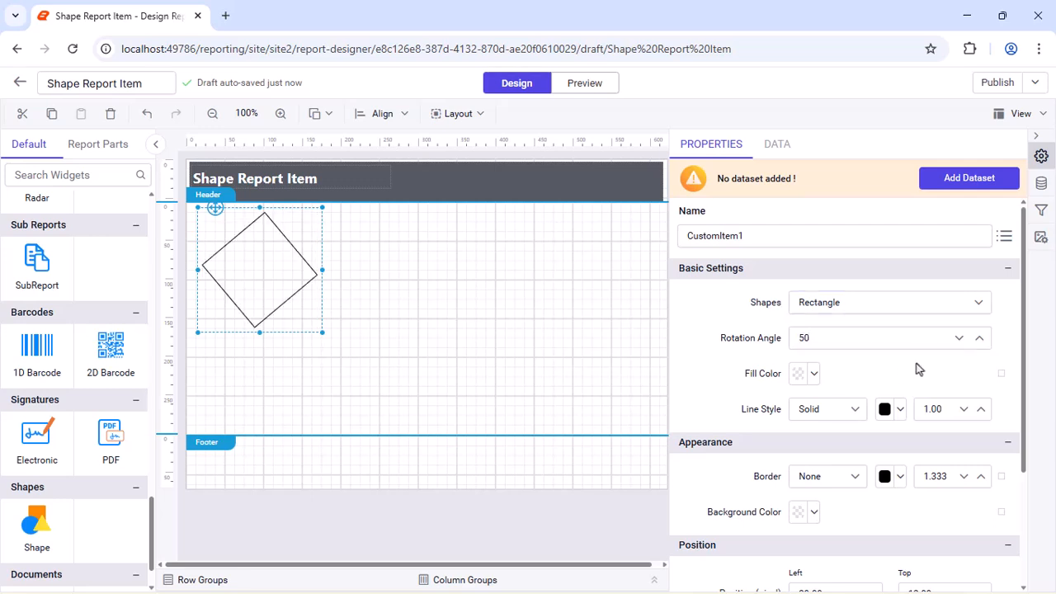
# Set the rectangle shape's fill color to hex E1BEE7.
pyautogui.click(814, 373)
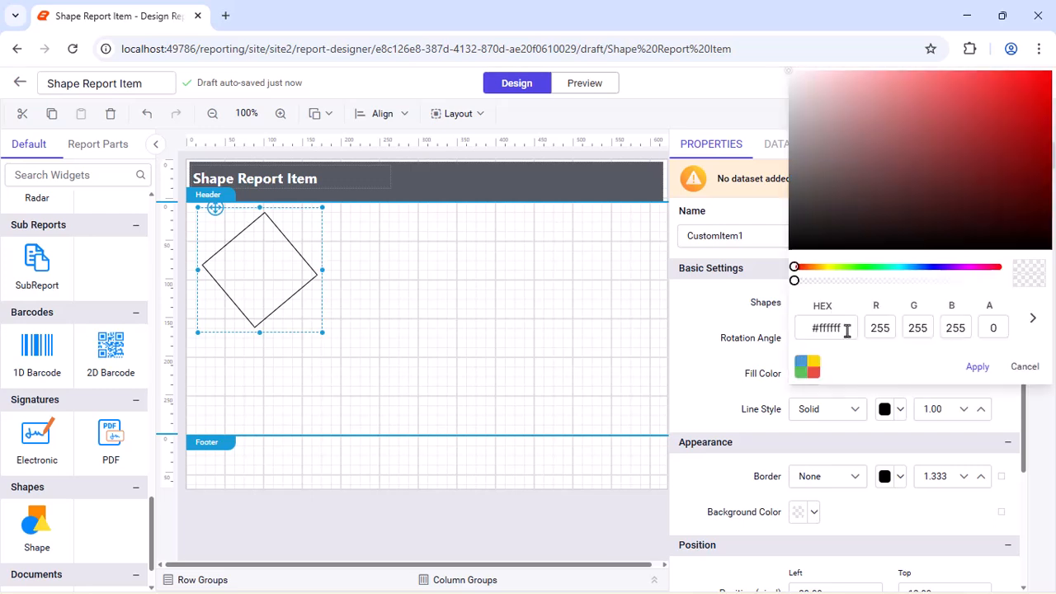
pyautogui.tripleClick(845, 328)
pyautogui.write('E1BEE7')
pyautogui.click(976, 365)
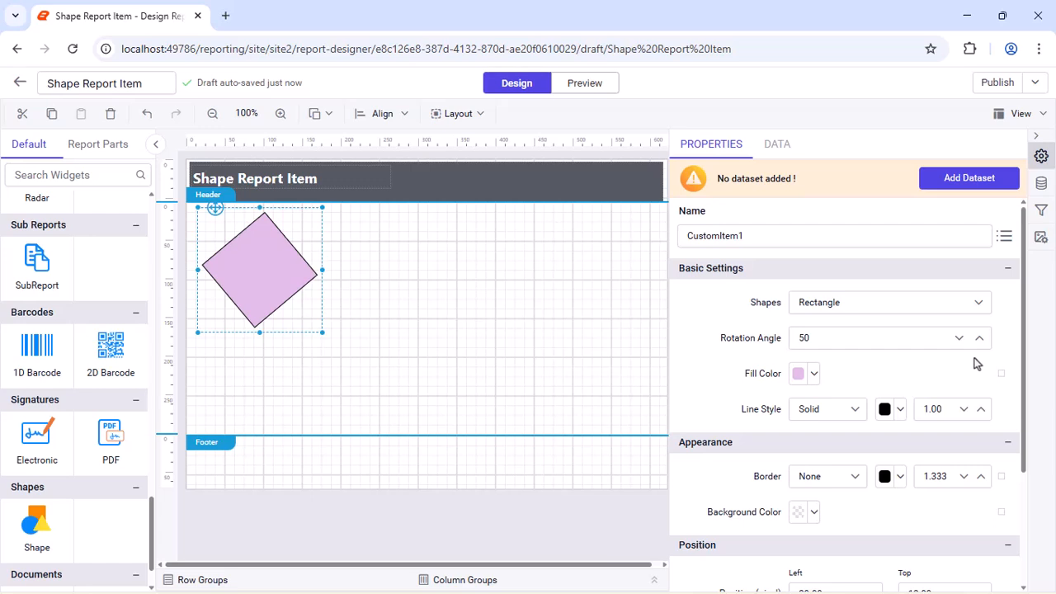
# Try the Dashed, Dotted, Dash Dot Dot and Dash Dot line styles on the rectangle shape, then return it to Solid.
pyautogui.click(858, 409)
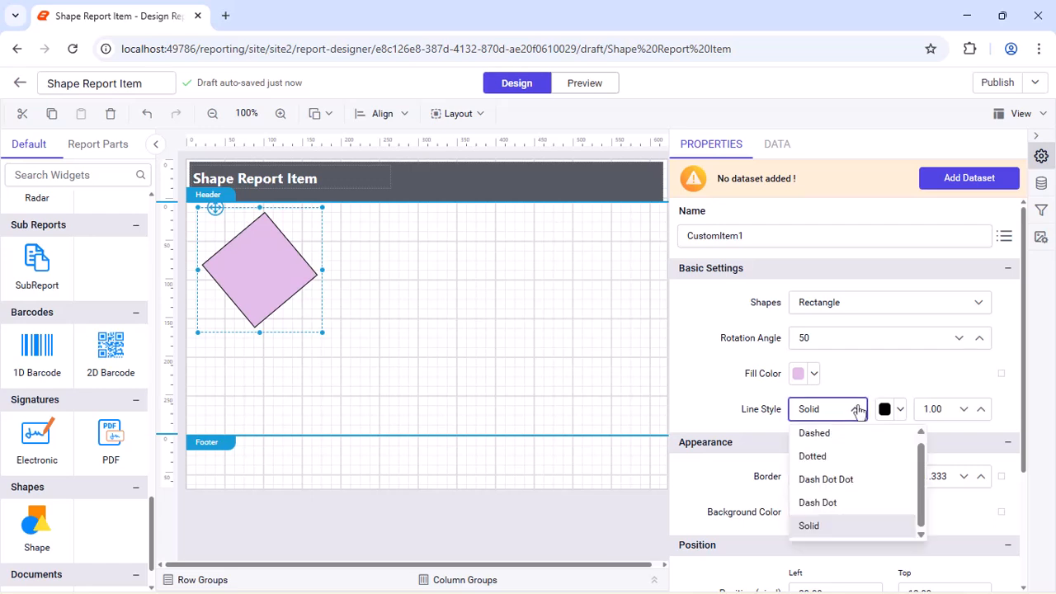
pyautogui.click(843, 433)
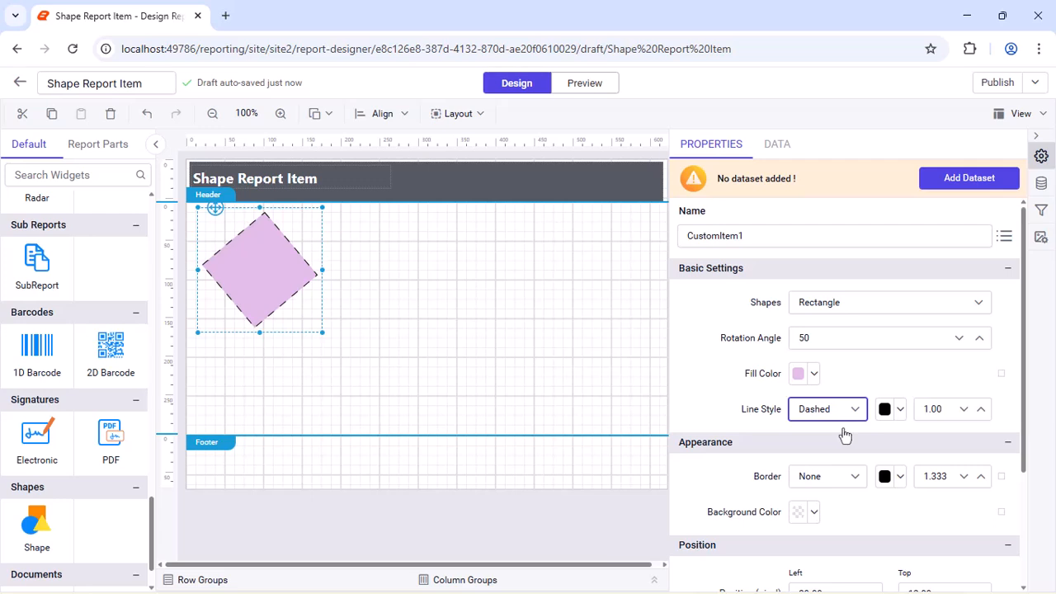
pyautogui.click(856, 412)
pyautogui.click(822, 464)
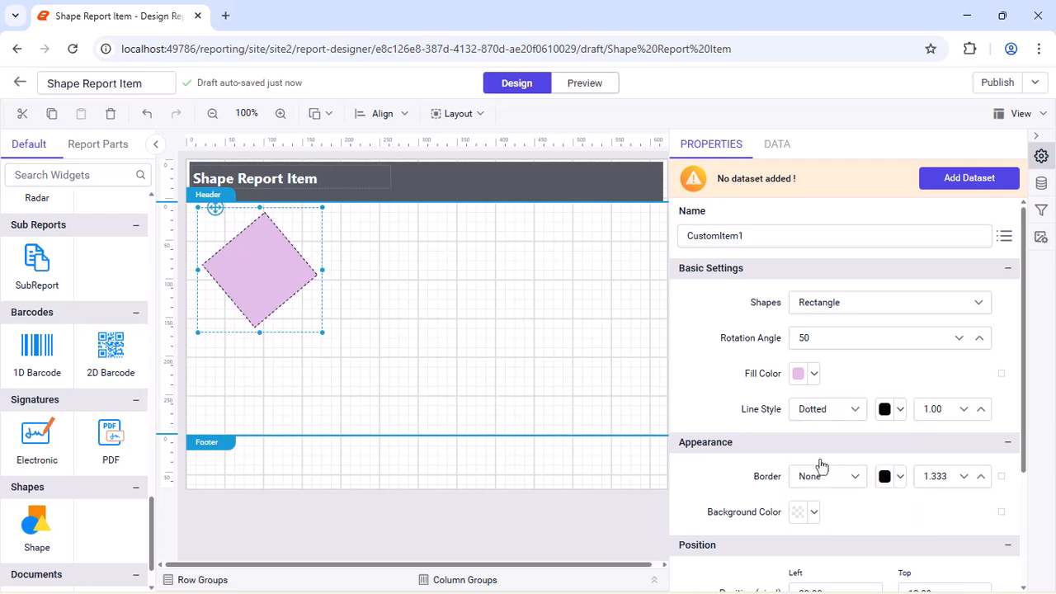
pyautogui.click(853, 412)
pyautogui.click(836, 484)
pyautogui.click(843, 413)
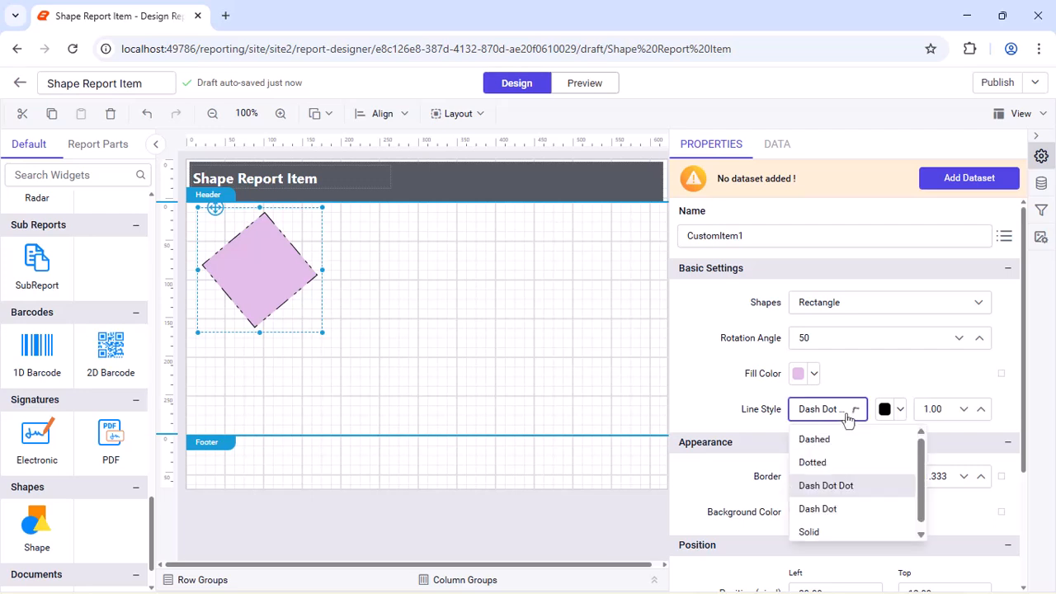
pyautogui.click(837, 507)
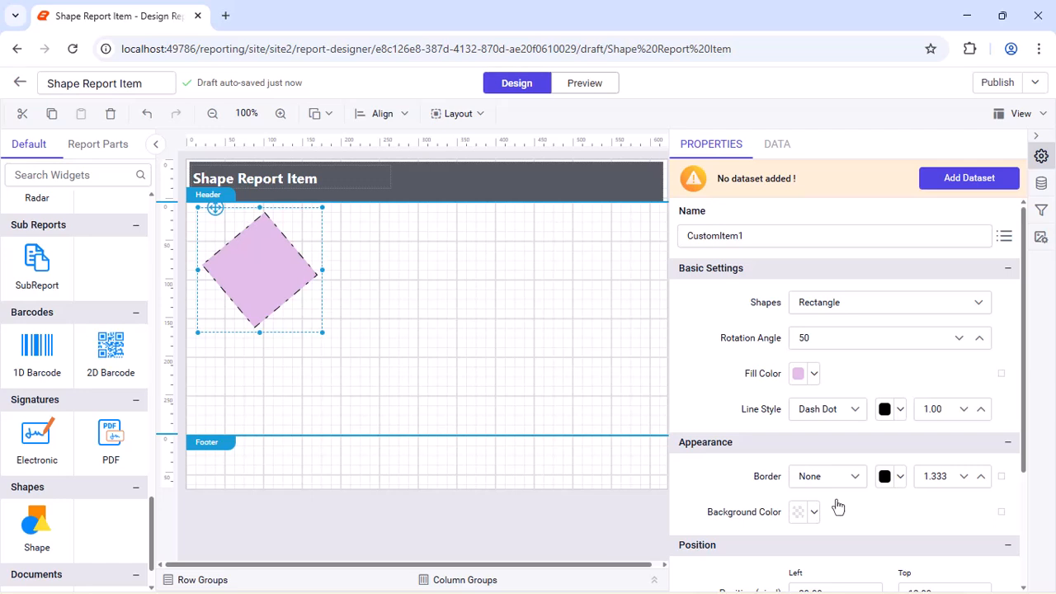
pyautogui.click(840, 411)
pyautogui.click(818, 534)
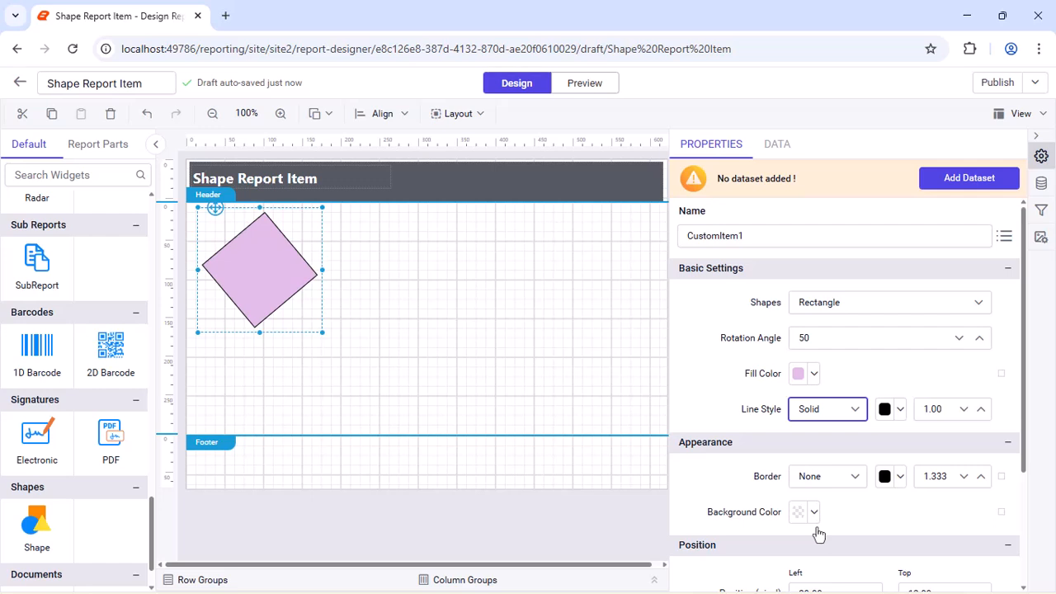
# Set the rectangle shape's line color to red.
pyautogui.click(885, 408)
pyautogui.click(873, 157)
pyautogui.click(984, 382)
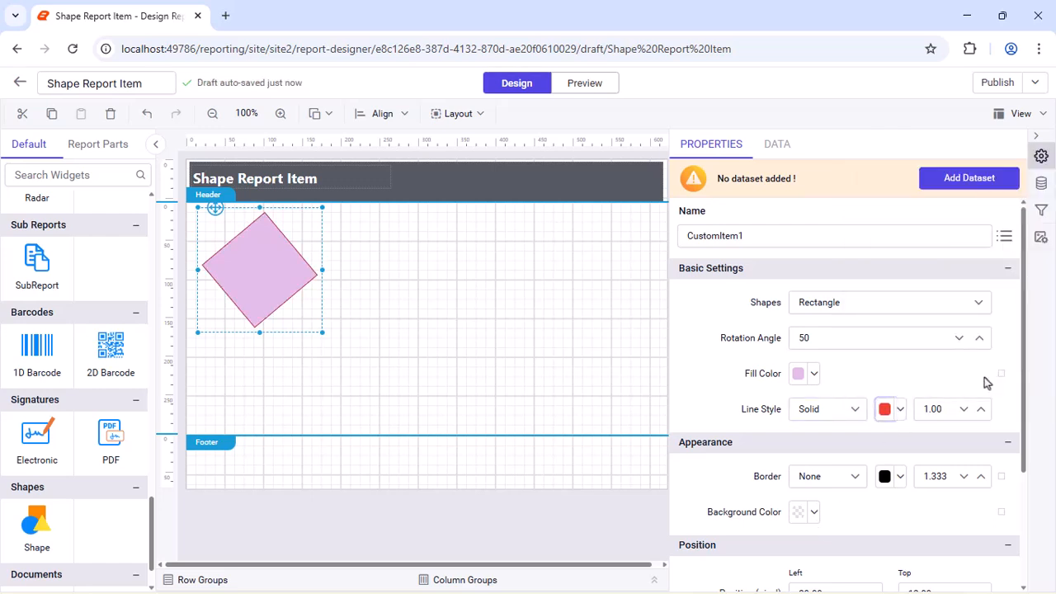
# Add a second Shape item to the body beside the rotated rectangle and change its shape to Star.
pyautogui.moveTo(37, 524); pyautogui.dragTo(445, 239)
pyautogui.click(949, 306)
pyautogui.scroll(-3, 985, 372)
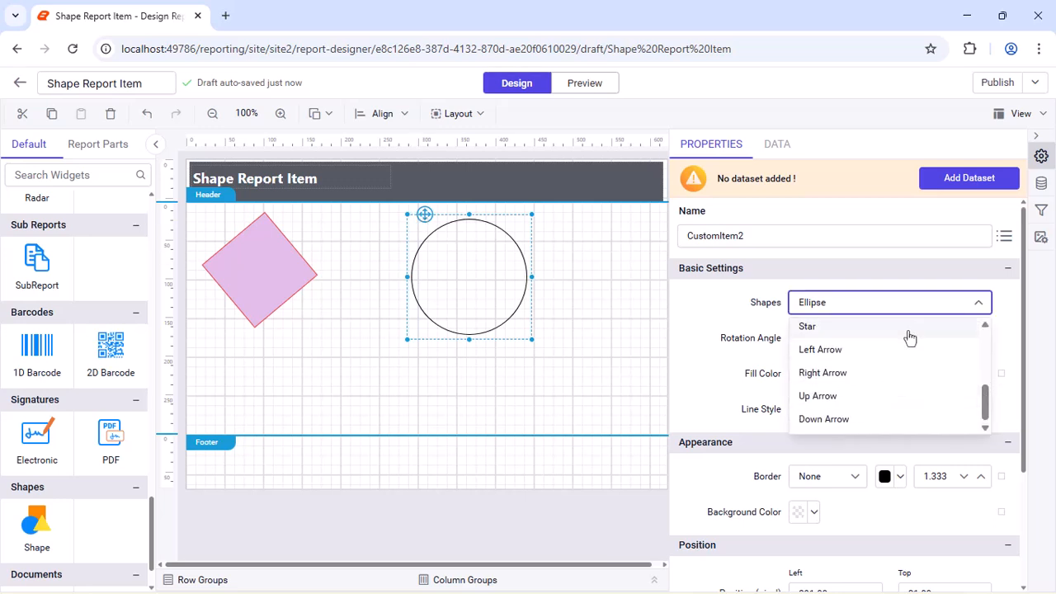
pyautogui.click(911, 332)
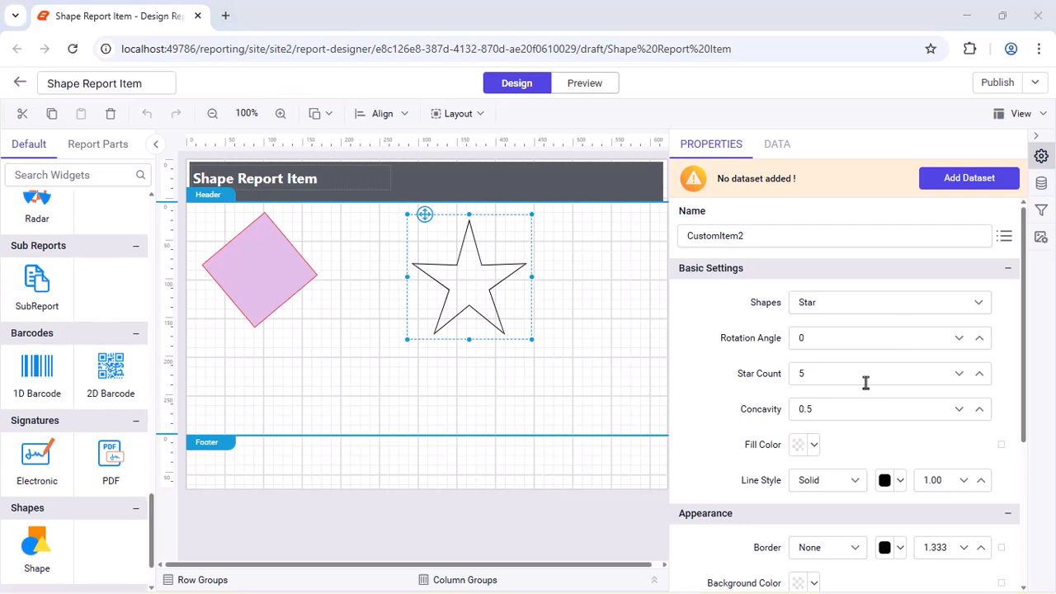
# Set the star shape's star count to 6 and its concavity to 0.3.
pyautogui.doubleClick(864, 379)
pyautogui.write('6')
pyautogui.click(867, 394)
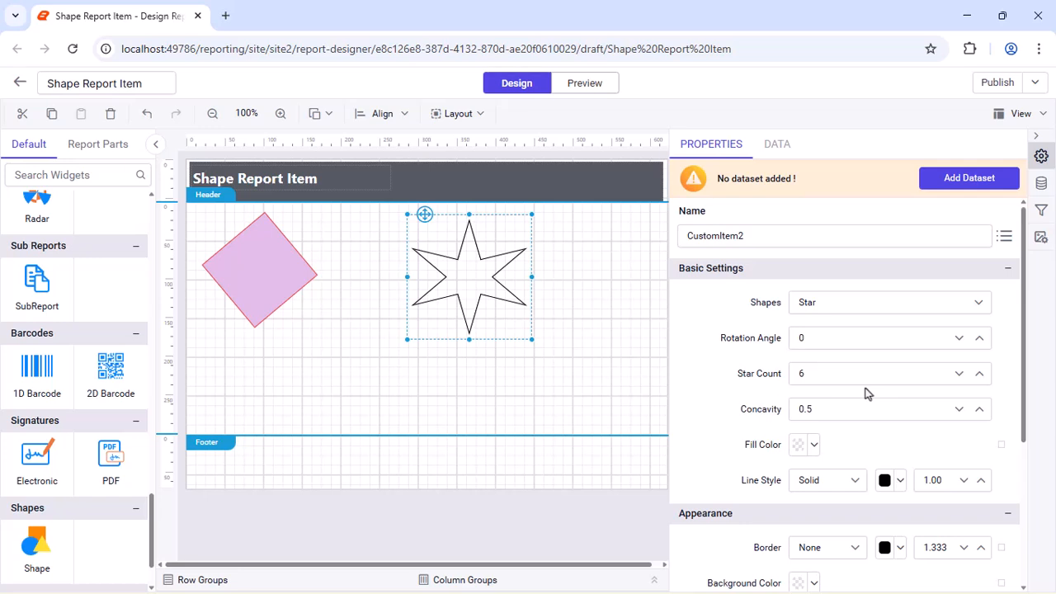
pyautogui.click(871, 404)
pyautogui.press('BackSpace')
pyautogui.write('3')
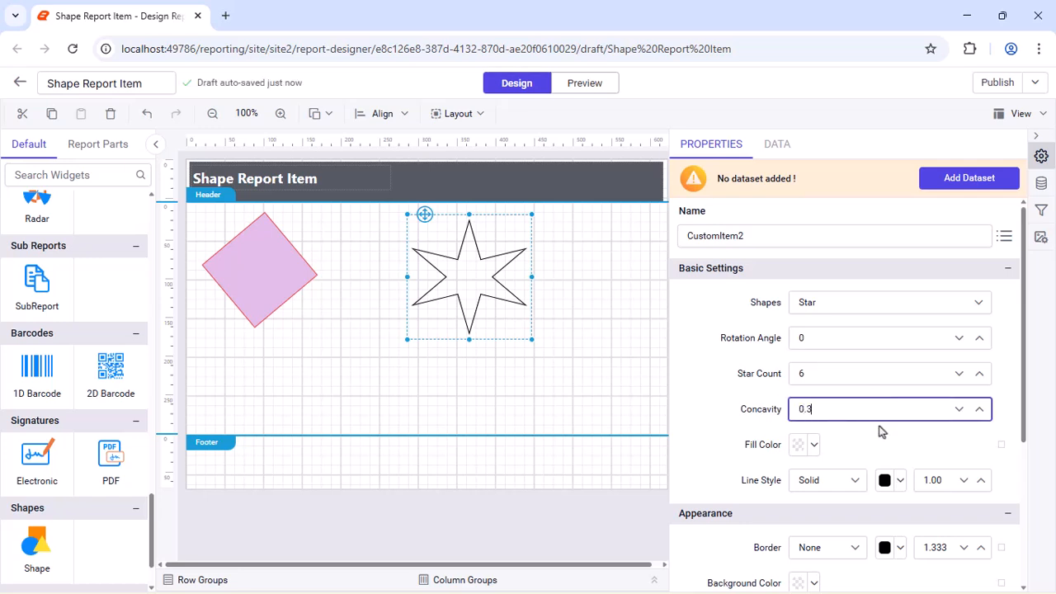
pyautogui.click(880, 430)
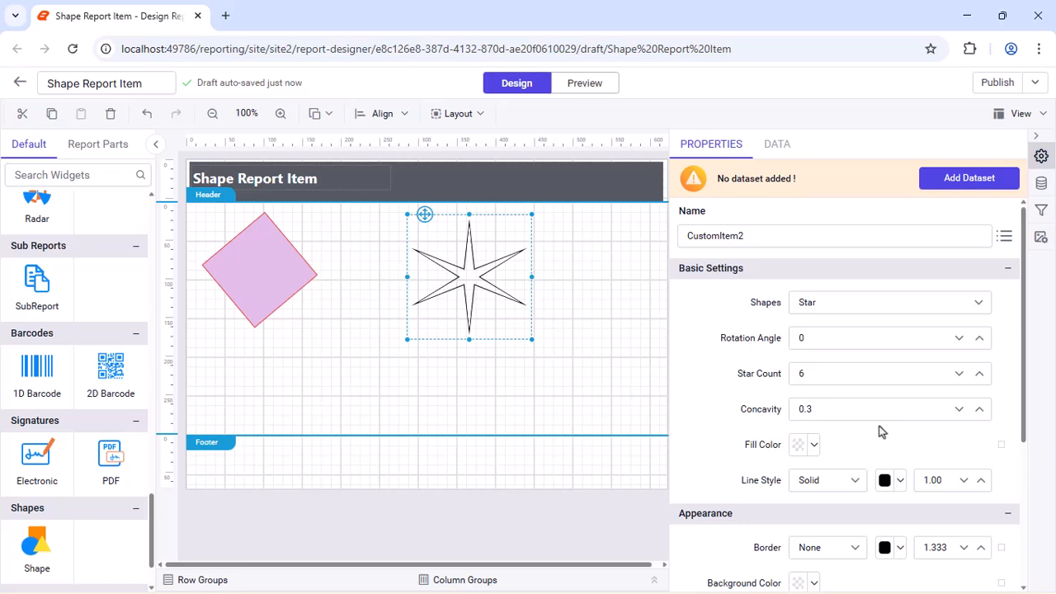
# Add a third Shape item to the body below the rotated rectangle and change its shape to Left Arrow.
pyautogui.moveTo(36, 545); pyautogui.dragTo(202, 342)
pyautogui.click(979, 304)
pyautogui.scroll(-3, 943, 377)
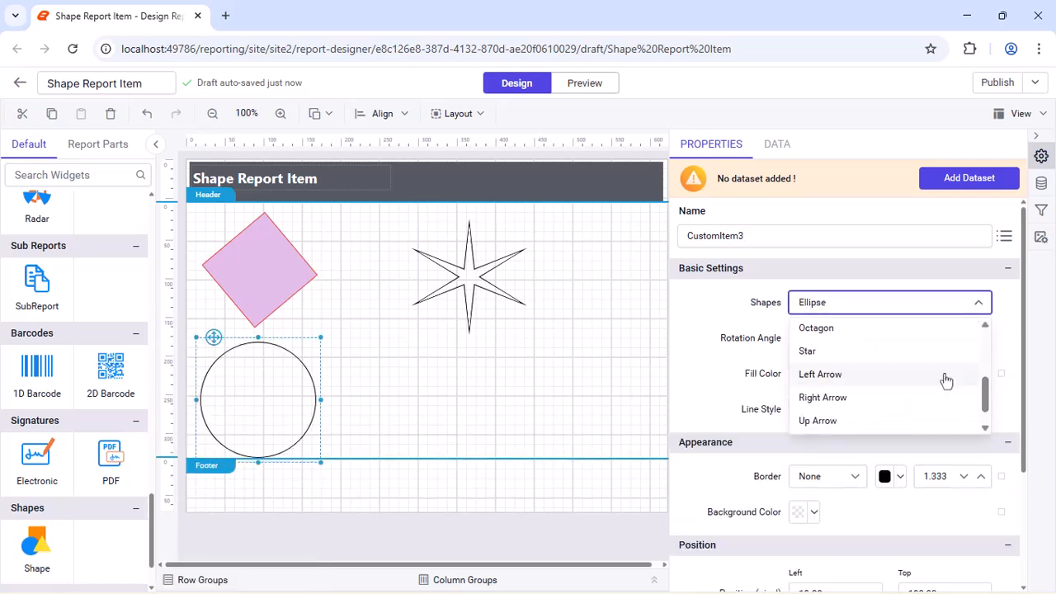
pyautogui.click(941, 376)
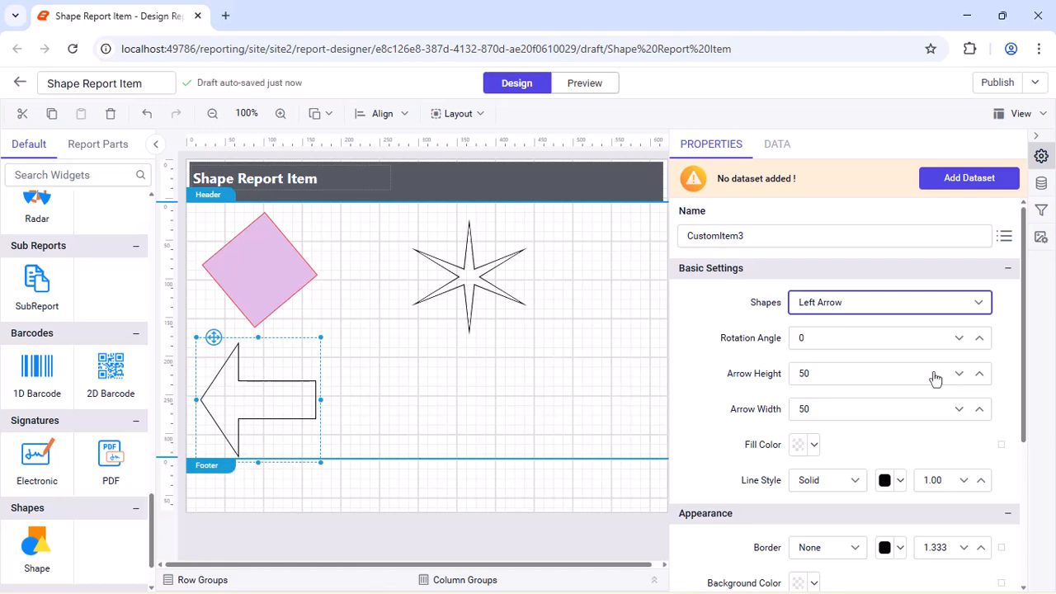
# Set the left arrow shape's arrow height to 30 and its arrow width to 20.
pyautogui.click(935, 377)
pyautogui.write('30')
pyautogui.press('Return')
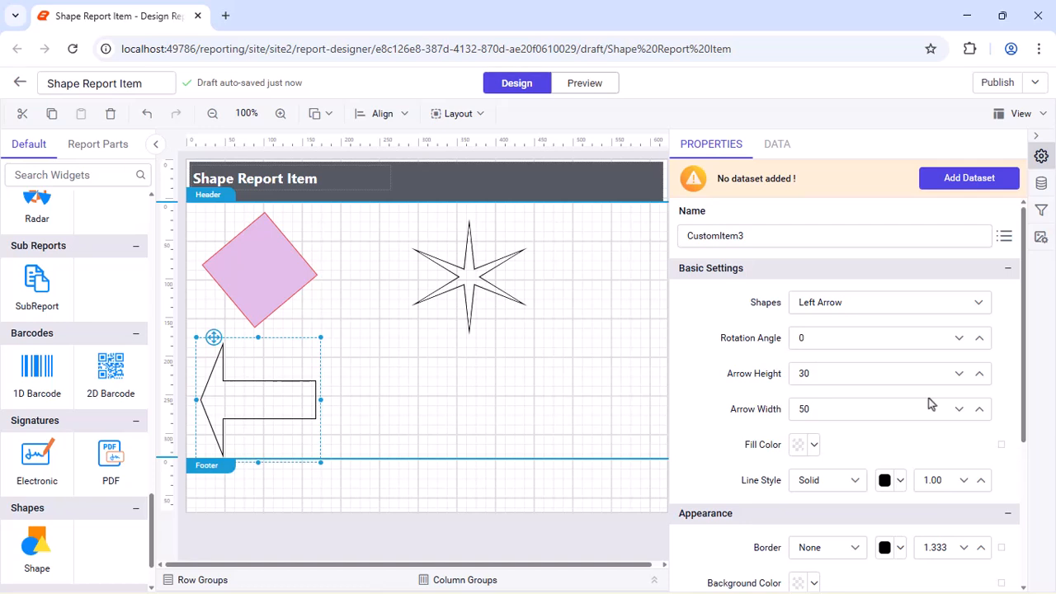
pyautogui.click(930, 403)
pyautogui.write('20')
pyautogui.press('Return')
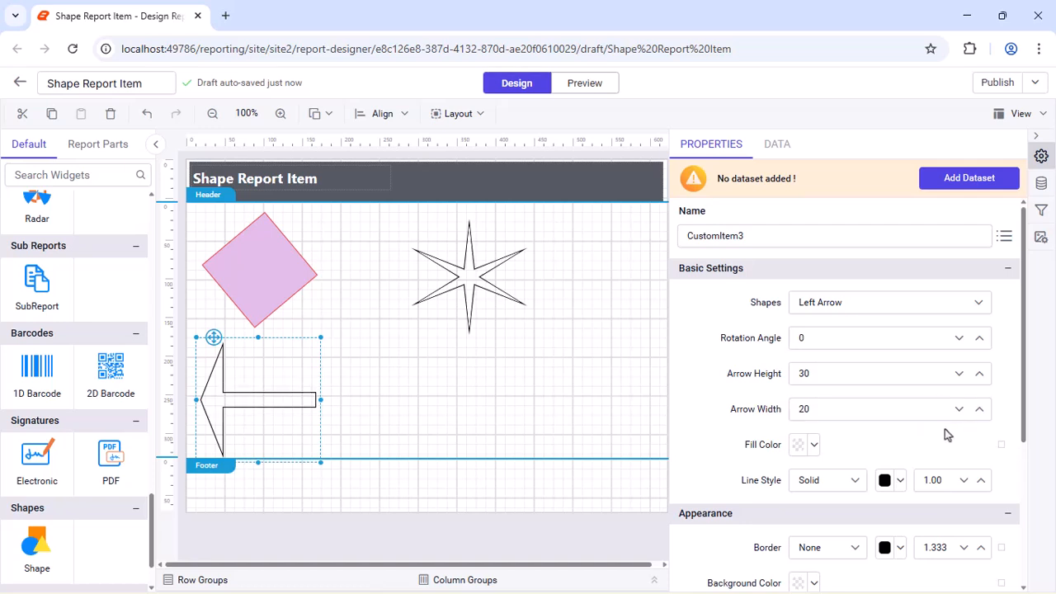
pyautogui.click(978, 302)
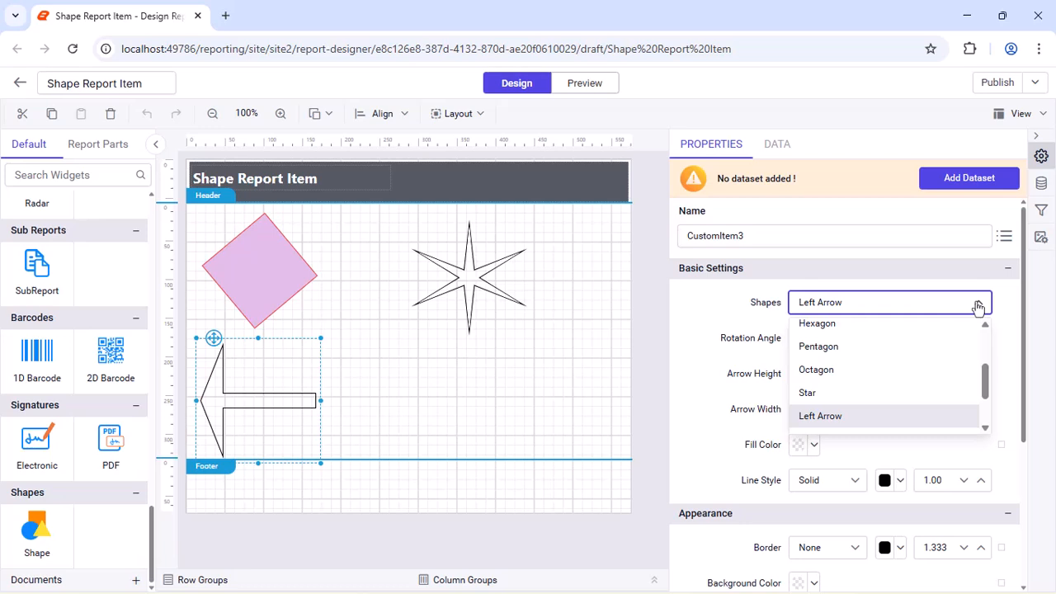
pyautogui.click(978, 304)
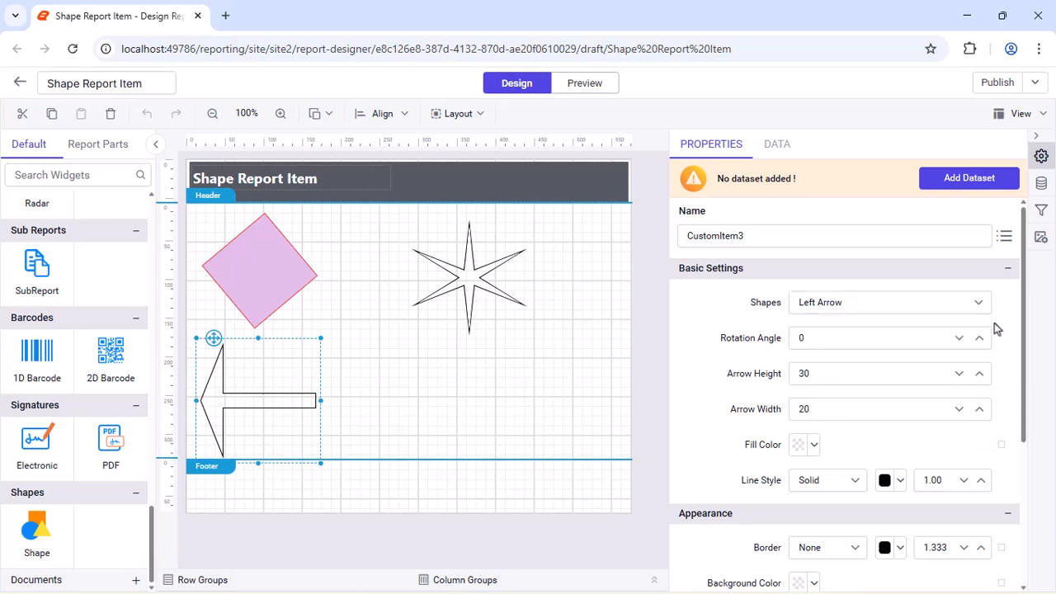
# Deselect the arrow shape and preview the report.
pyautogui.click(626, 116)
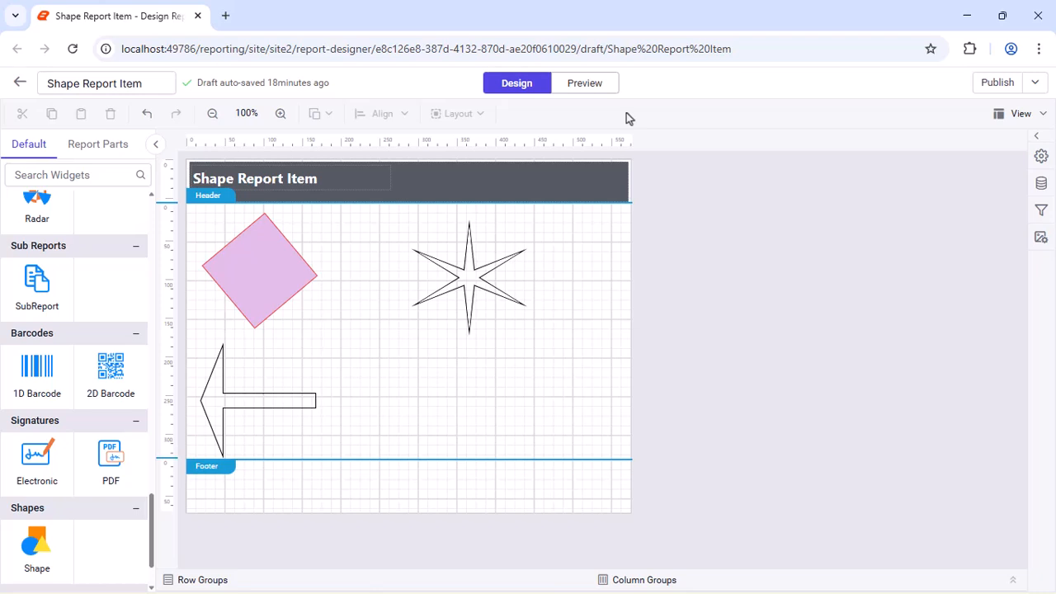
pyautogui.click(582, 82)
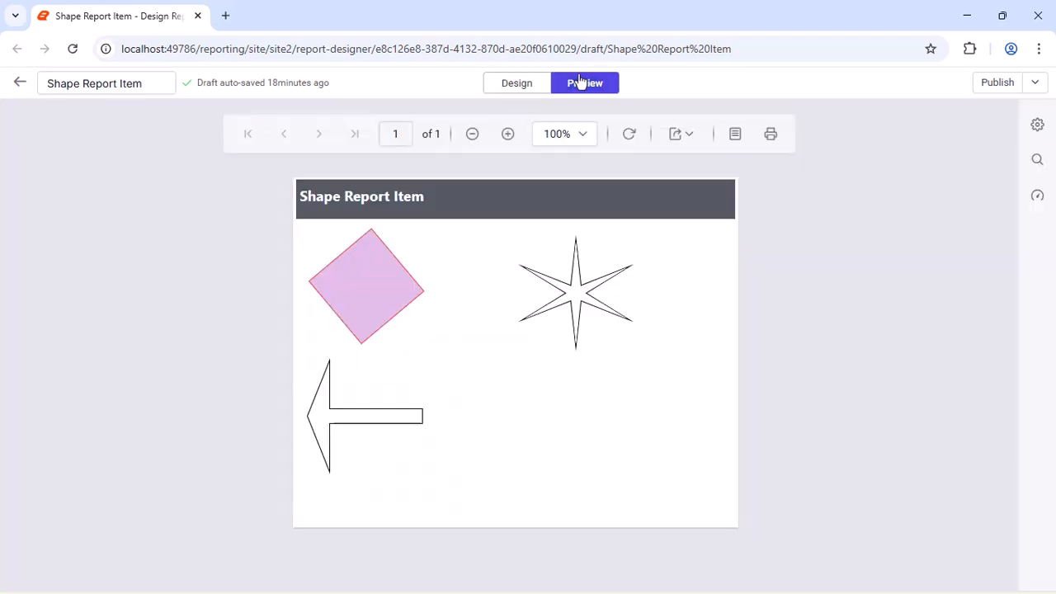